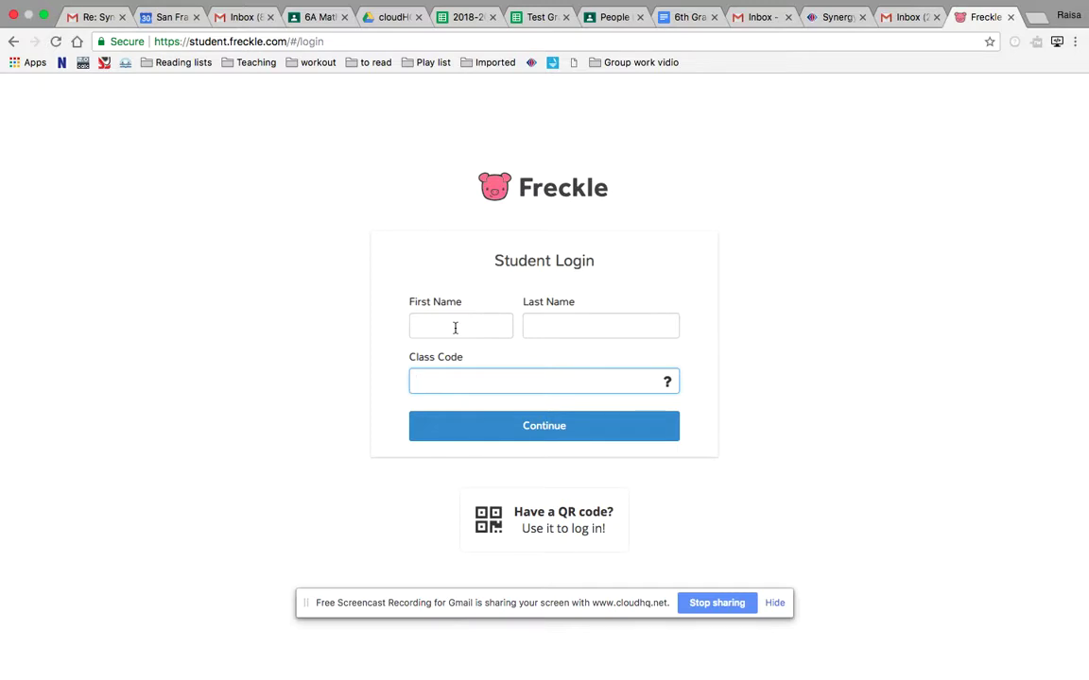
Enter the student's first and last name in the Student Login form
{"action": "left_click", "coordinate": [455, 328]}
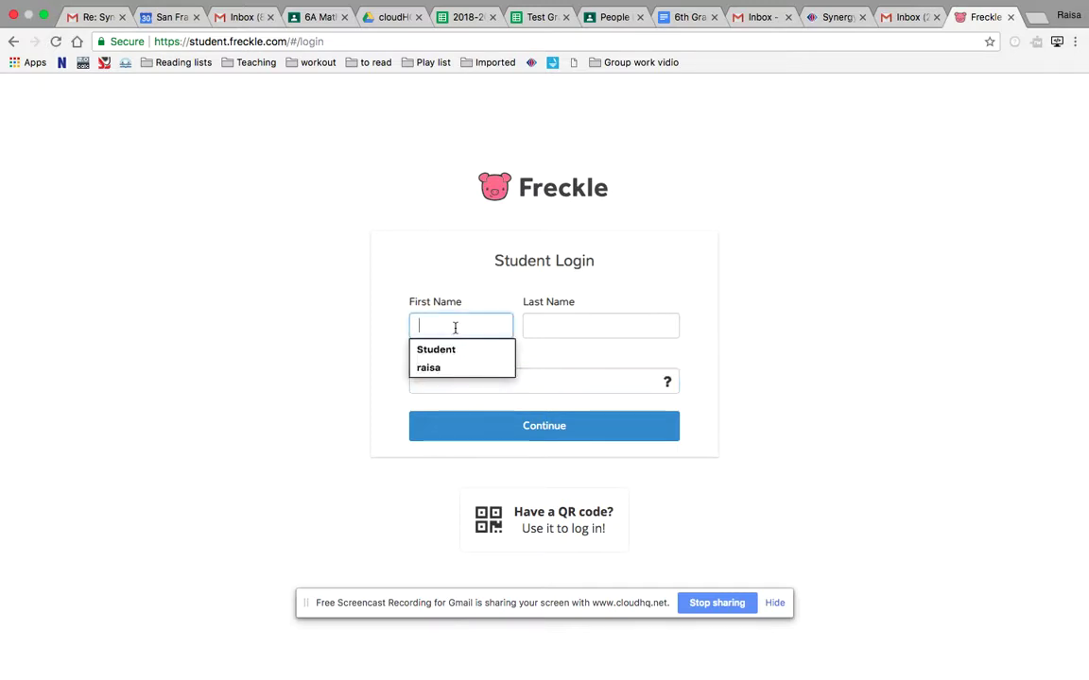
{"action": "left_click", "coordinate": [208, 331]}
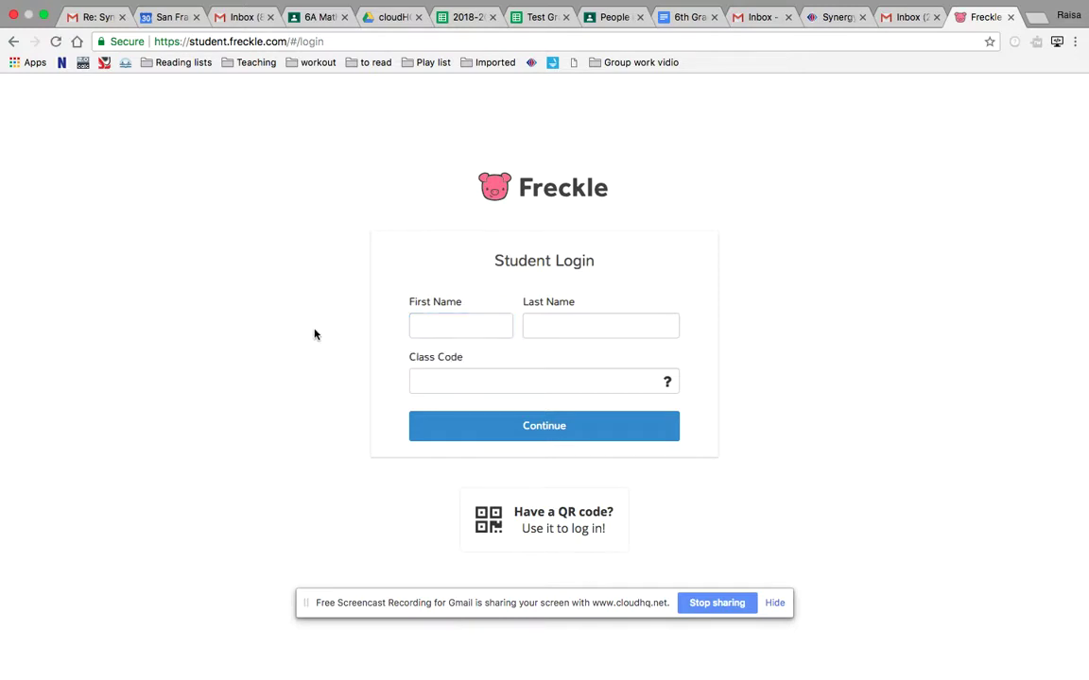
{"action": "left_click", "coordinate": [453, 330]}
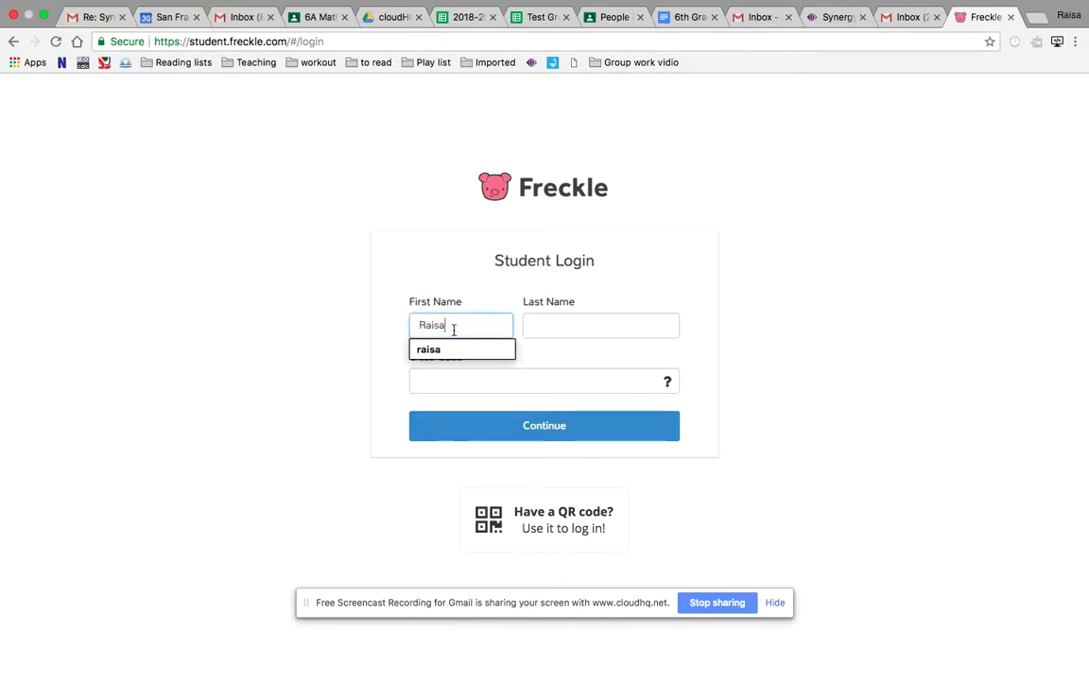
{"action": "key", "text": "Tab"}
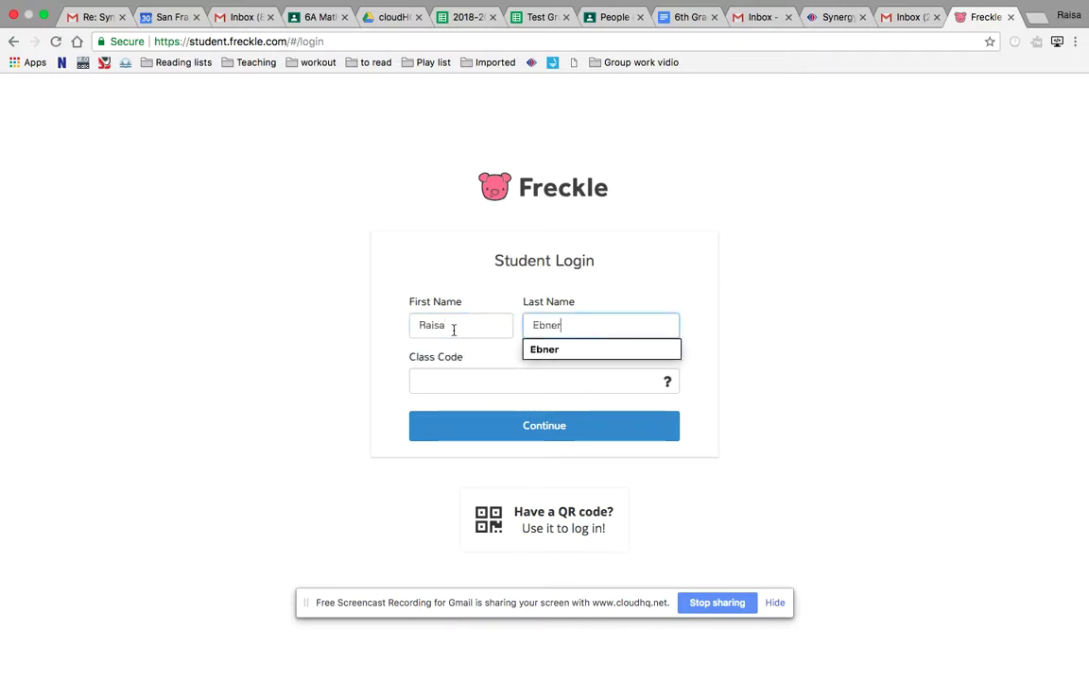
{"action": "left_click", "coordinate": [265, 443]}
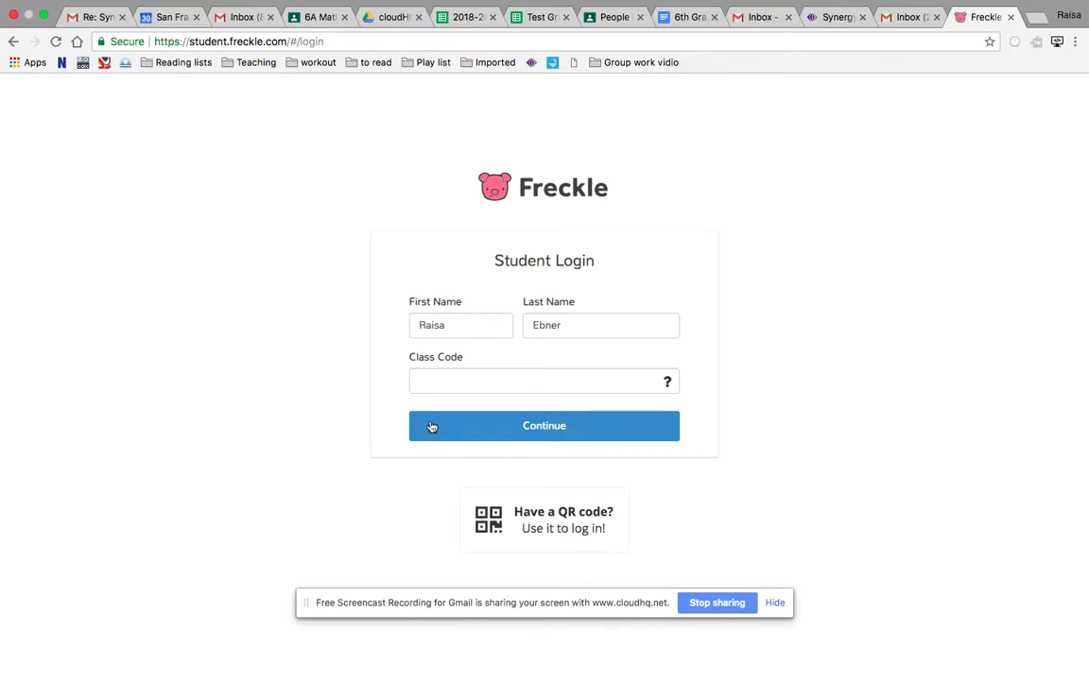
Enter the student's class code and log in to Freckle
{"action": "left_click", "coordinate": [453, 382]}
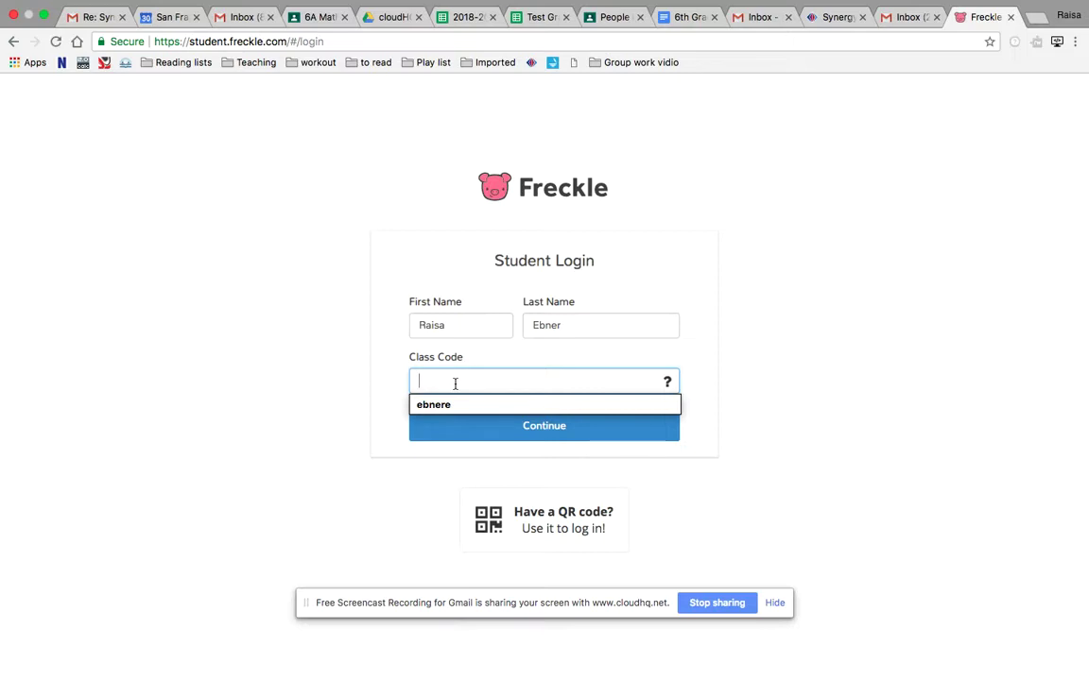
{"action": "left_click", "coordinate": [280, 389]}
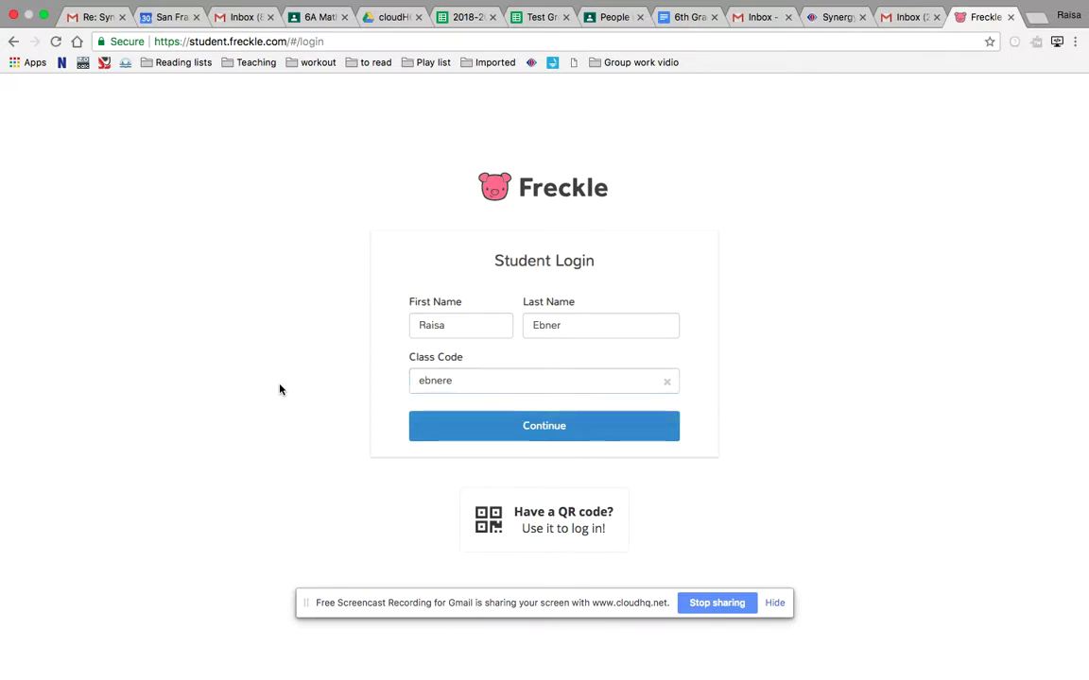
{"action": "left_click", "coordinate": [501, 439]}
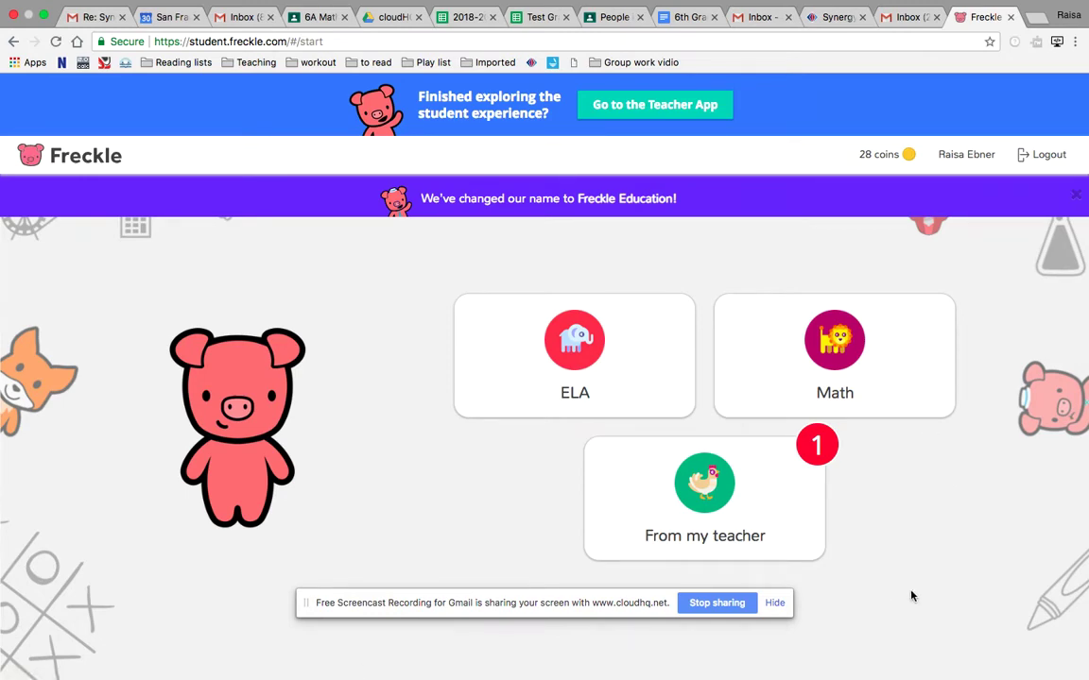
Open From my teacher to view the Math #90 OA Adaptive Practice assignment
{"action": "left_click", "coordinate": [729, 515]}
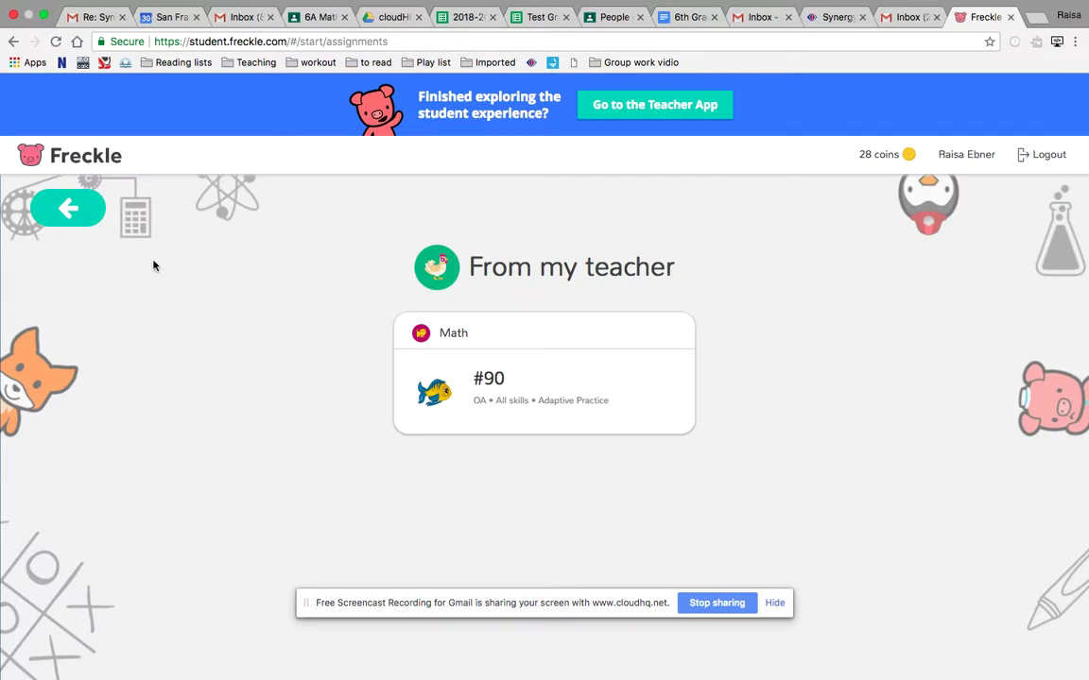
{"action": "left_click", "coordinate": [12, 42]}
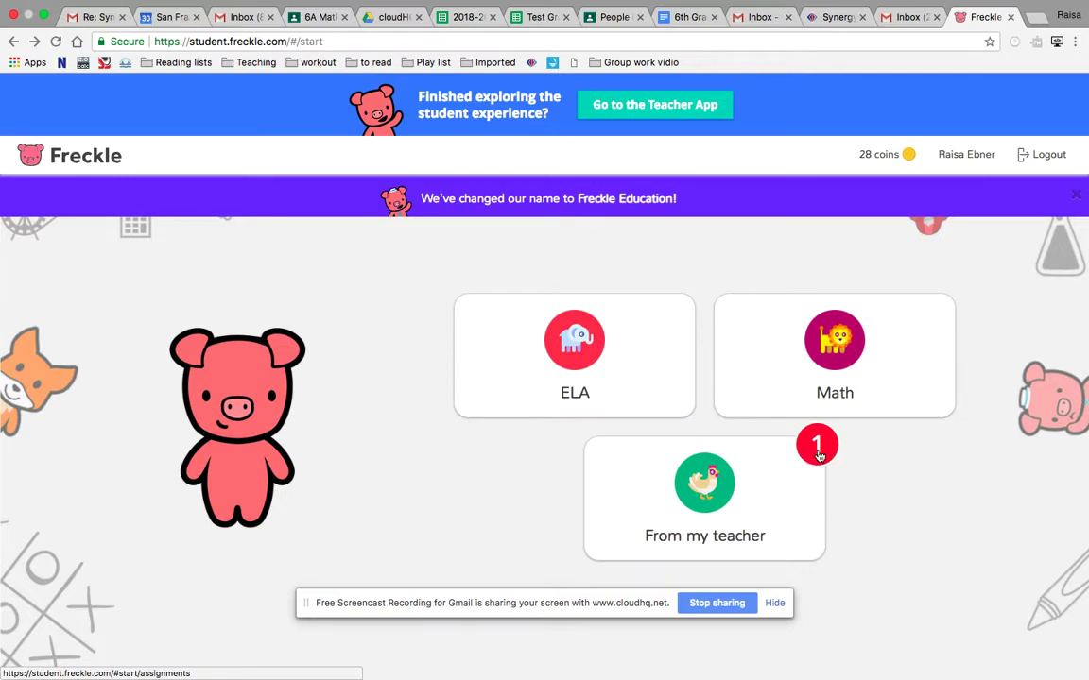
{"action": "left_click", "coordinate": [628, 476]}
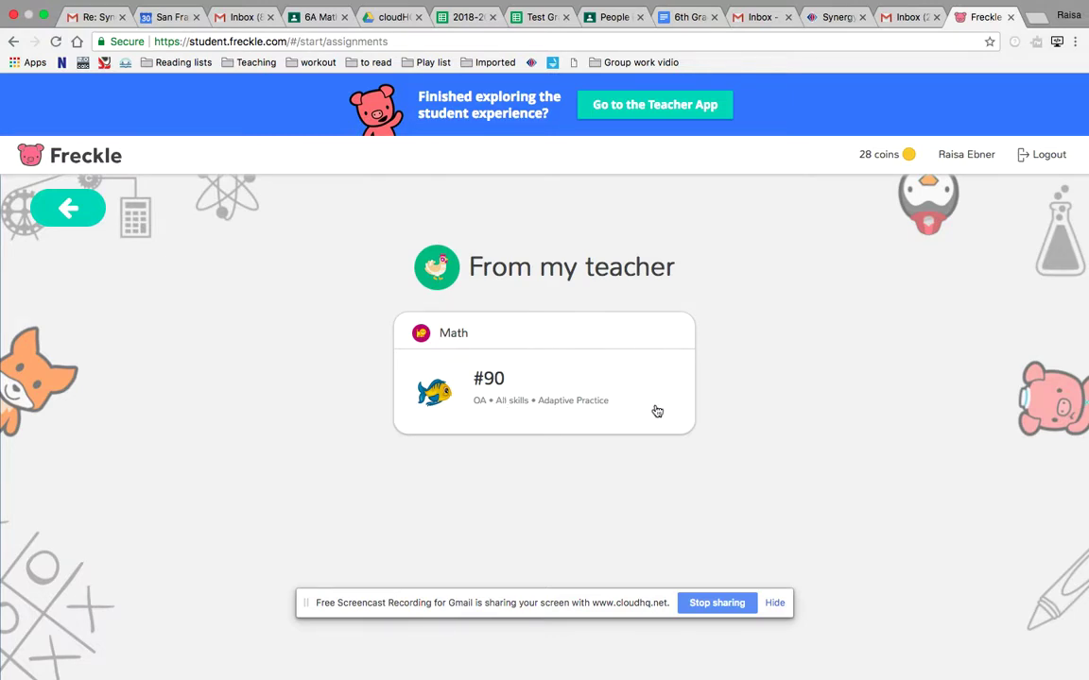
Start the #90 adaptive practice, then exit its first question to the OA level map
{"action": "left_click", "coordinate": [607, 376]}
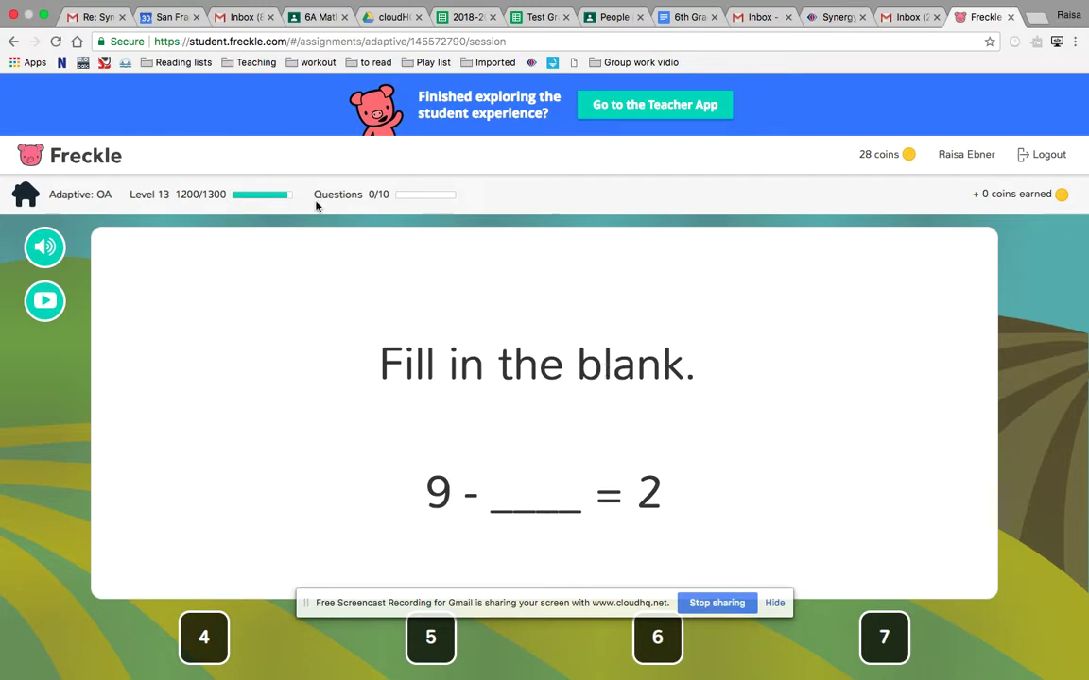
{"action": "left_click", "coordinate": [17, 42]}
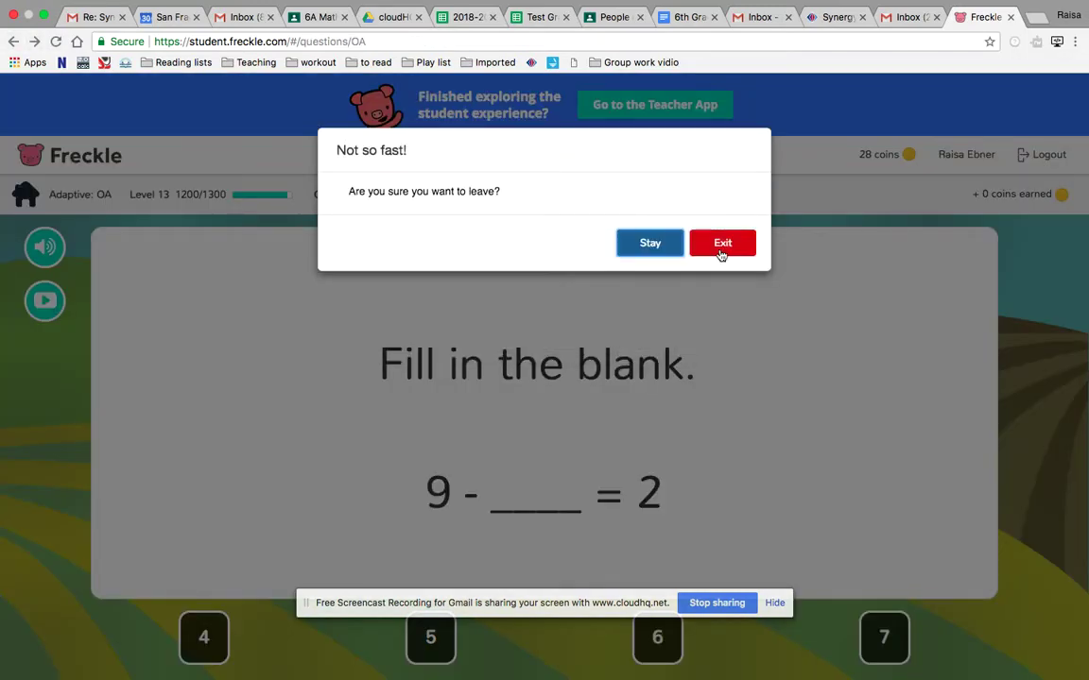
{"action": "left_click", "coordinate": [721, 248]}
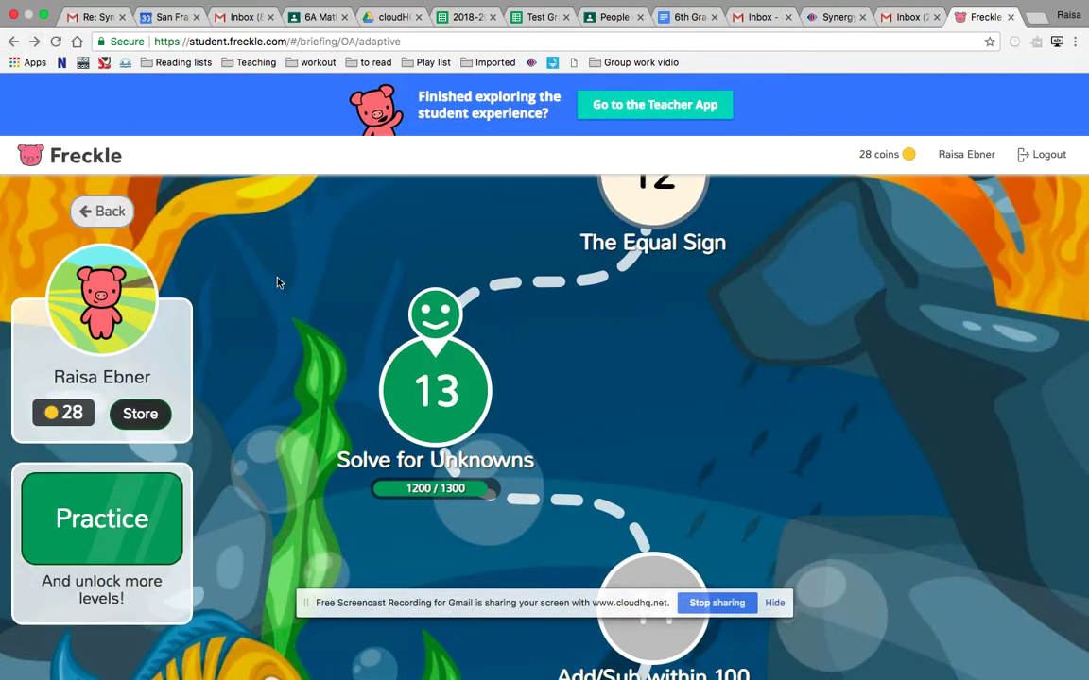
Browse the level map around Level 13 Solve for Unknowns, then return to Math Practice
{"action": "scroll", "coordinate": [515, 341], "scroll_direction": "up", "scroll_amount": 12}
{"action": "scroll", "coordinate": [516, 341], "scroll_direction": "down", "scroll_amount": 20}
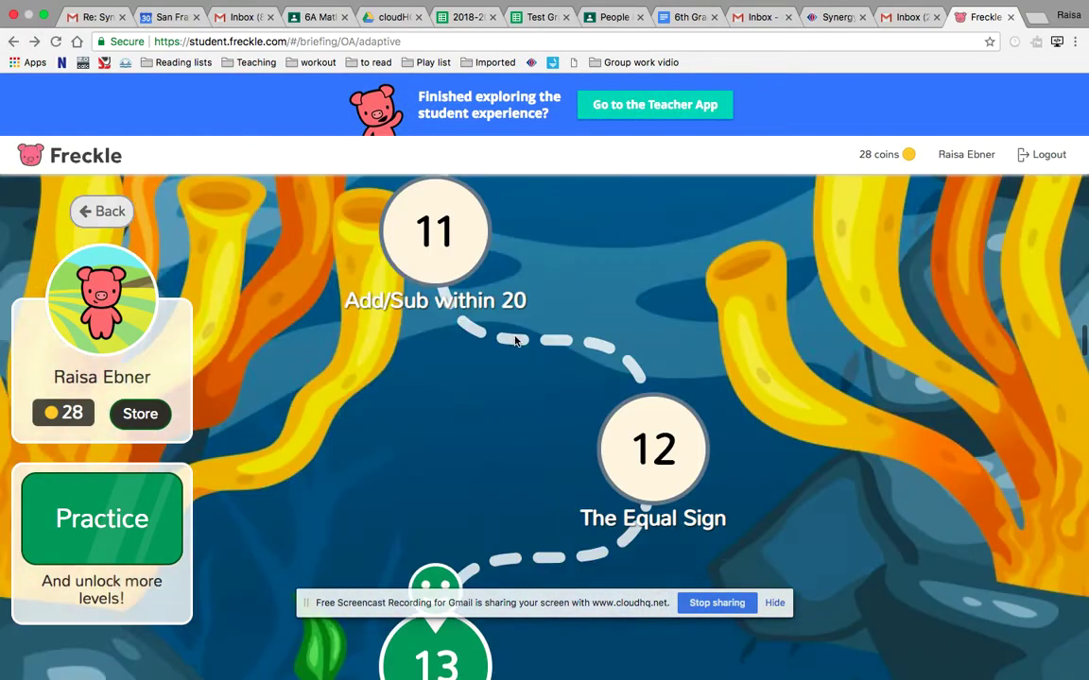
{"action": "scroll", "coordinate": [515, 341], "scroll_direction": "down", "scroll_amount": 6}
{"action": "scroll", "coordinate": [515, 342], "scroll_direction": "up", "scroll_amount": 20}
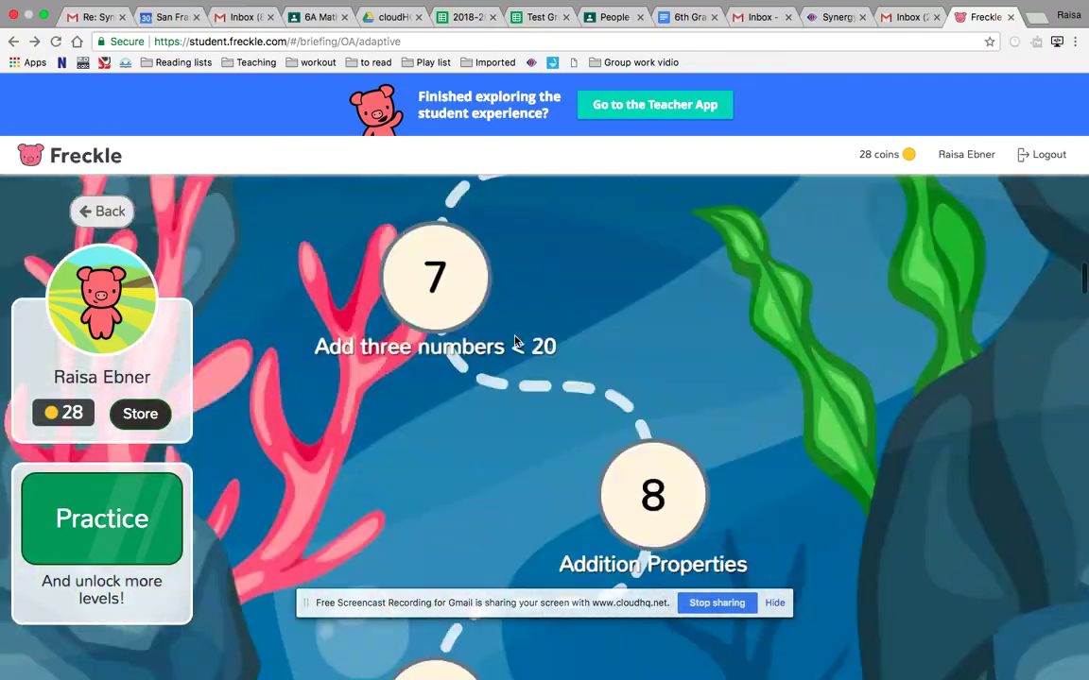
{"action": "scroll", "coordinate": [515, 341], "scroll_direction": "down", "scroll_amount": 20}
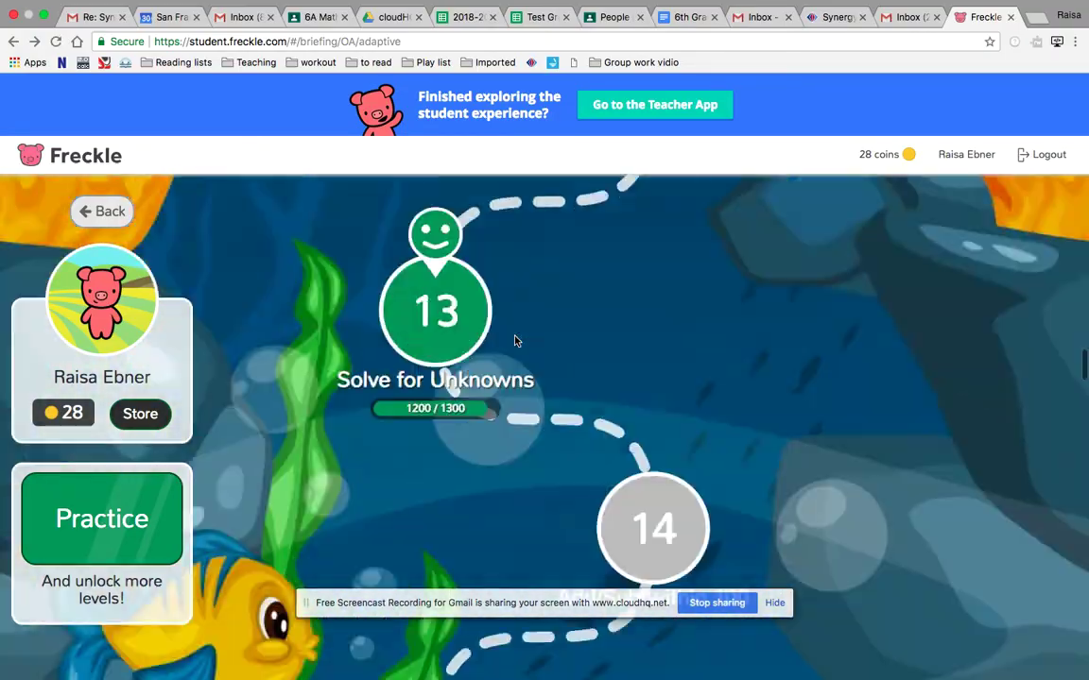
{"action": "scroll", "coordinate": [515, 341], "scroll_direction": "down", "scroll_amount": 20}
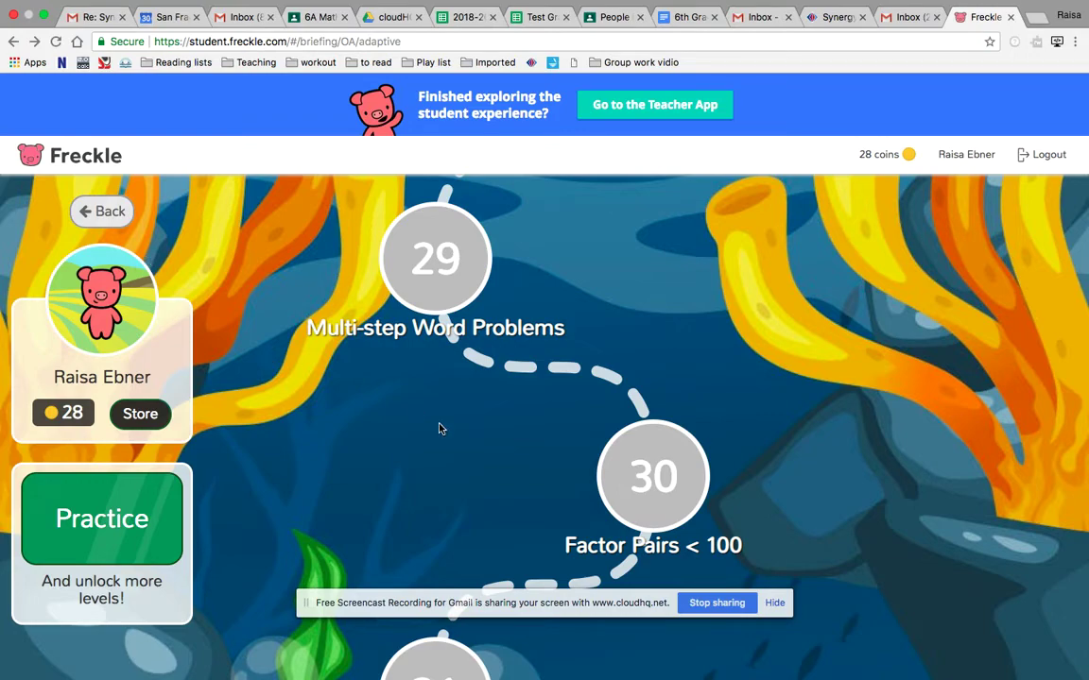
{"action": "scroll", "coordinate": [439, 429], "scroll_direction": "down", "scroll_amount": 10}
{"action": "scroll", "coordinate": [438, 429], "scroll_direction": "up", "scroll_amount": 15}
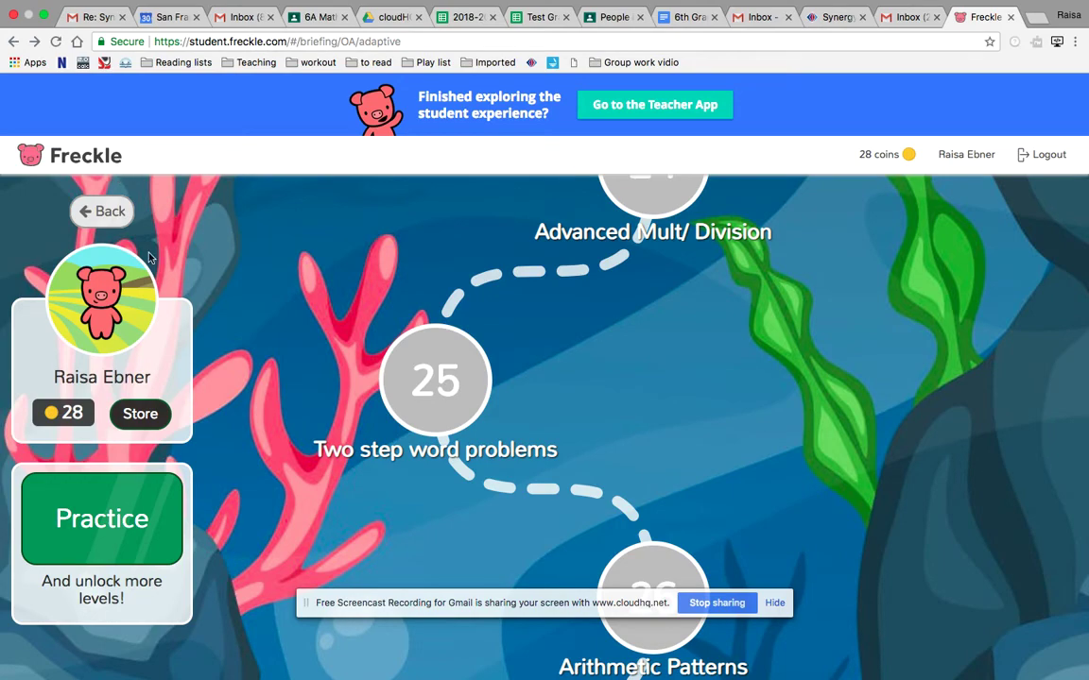
{"action": "scroll", "coordinate": [433, 428], "scroll_direction": "up", "scroll_amount": 9}
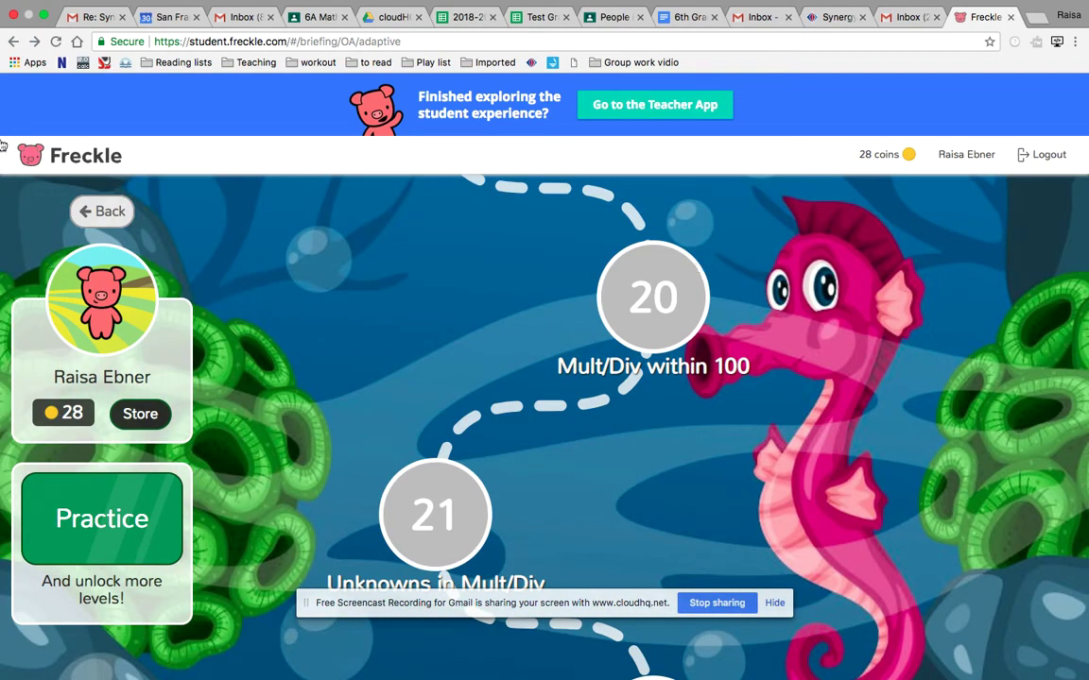
{"action": "left_click", "coordinate": [104, 211]}
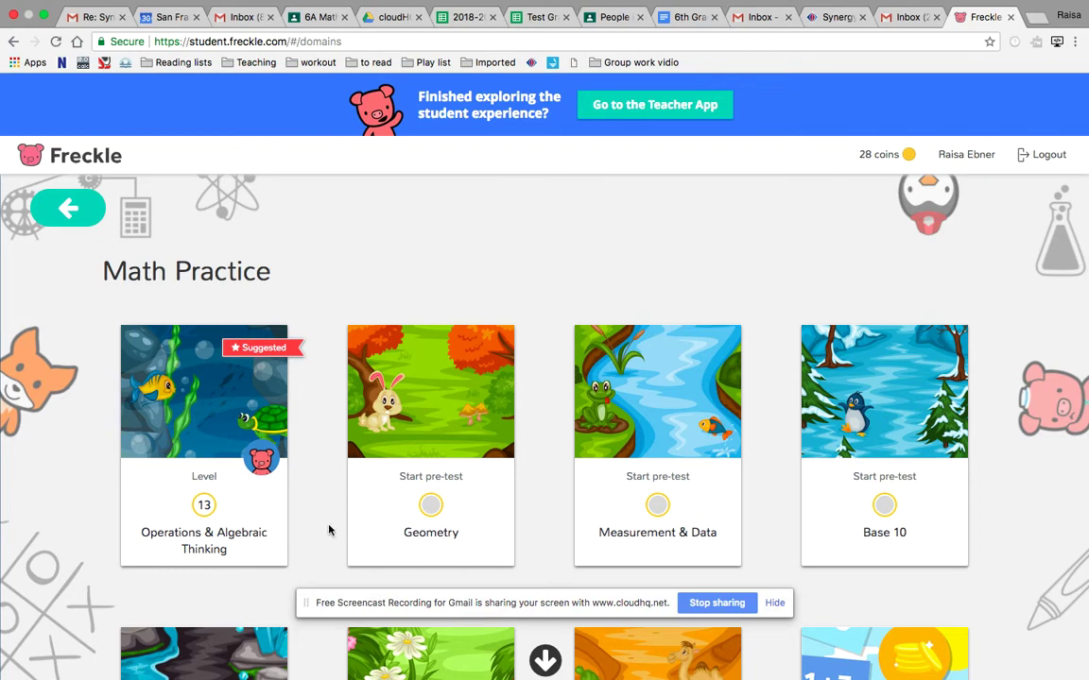
{"action": "scroll", "coordinate": [843, 437], "scroll_direction": "down", "scroll_amount": 3}
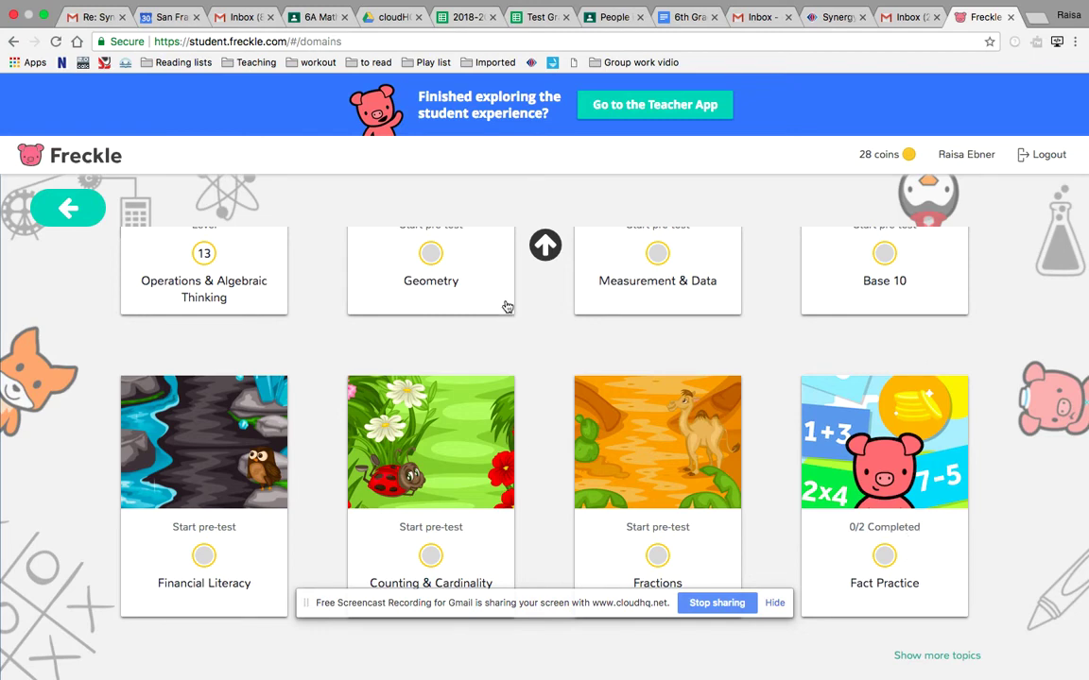
{"action": "scroll", "coordinate": [564, 350], "scroll_direction": "up", "scroll_amount": 5}
{"action": "scroll", "coordinate": [565, 351], "scroll_direction": "down", "scroll_amount": 3}
{"action": "mouse_move", "coordinate": [673, 677]}
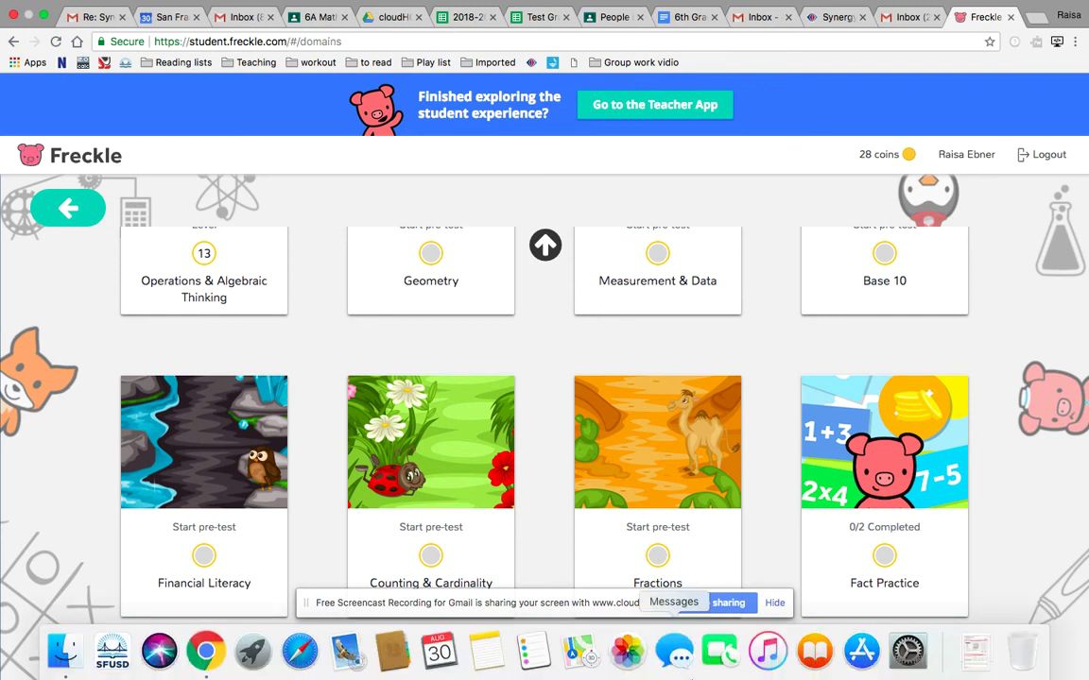